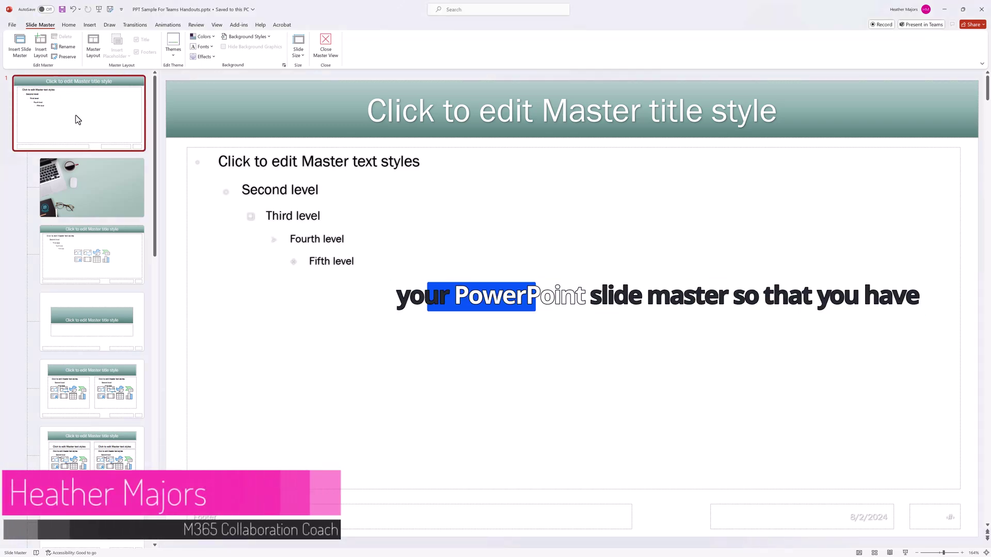
# Review the laptop-photo, banner-title and other master layouts, then close Master View.
pyautogui.click(122, 194)
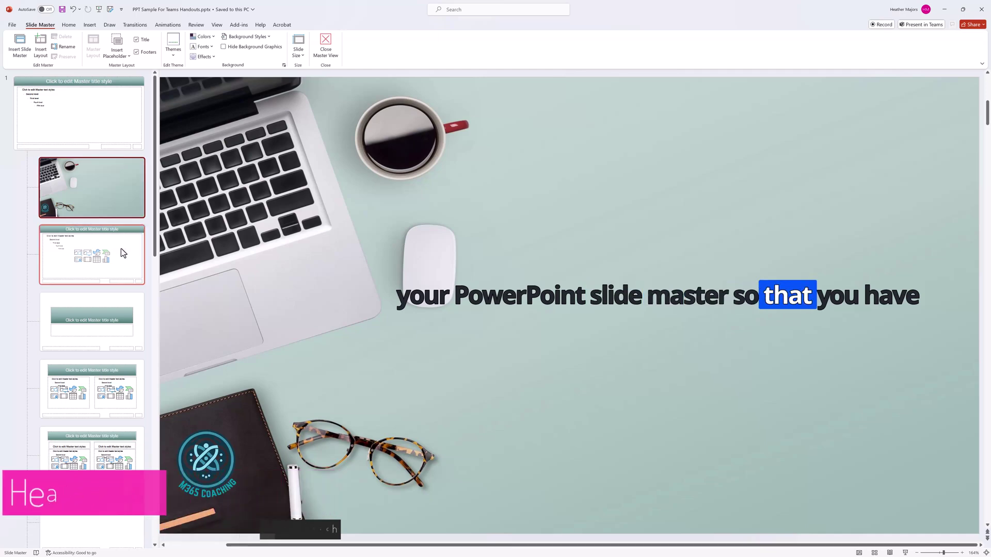
pyautogui.click(116, 258)
pyautogui.click(112, 321)
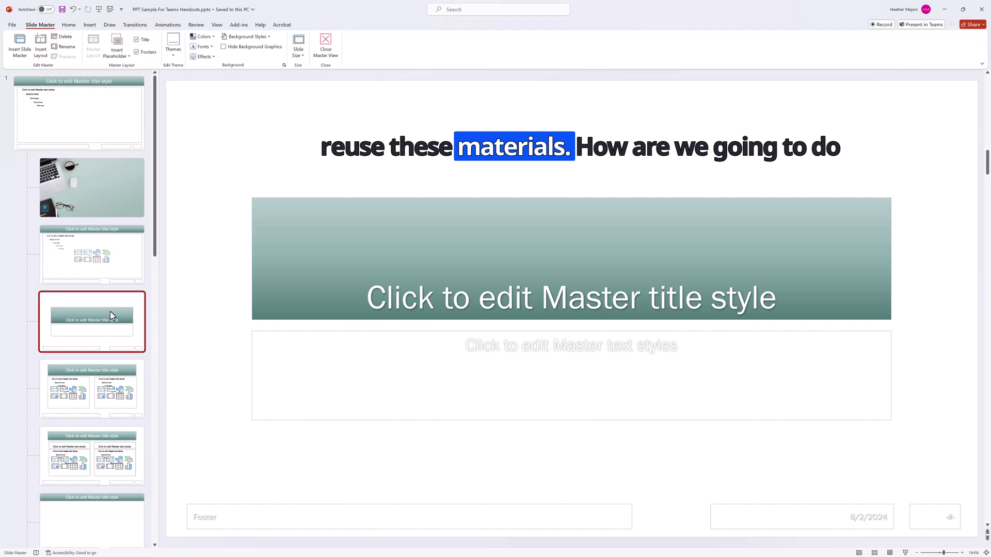
pyautogui.click(326, 45)
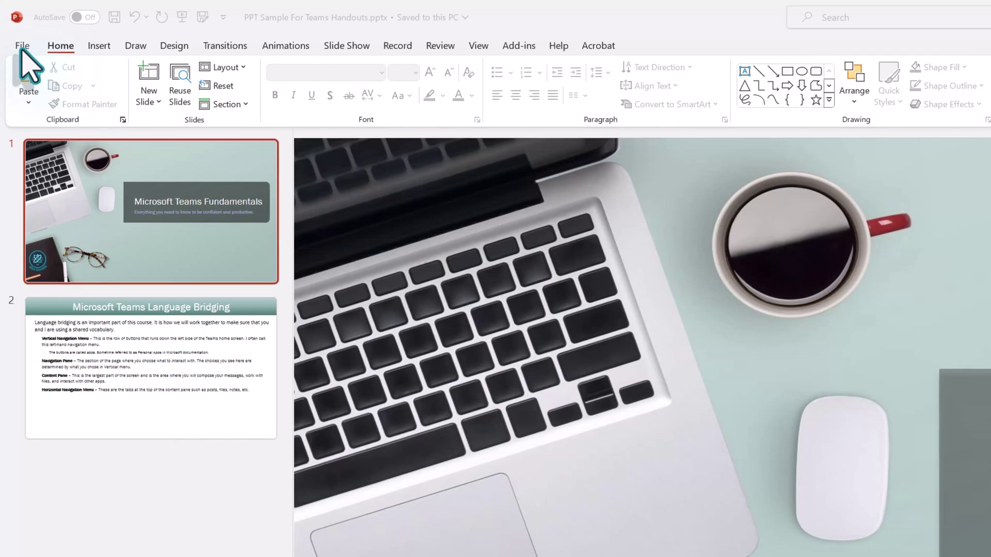
# Start Save As to save a copy named Brand Template.
pyautogui.click(22, 47)
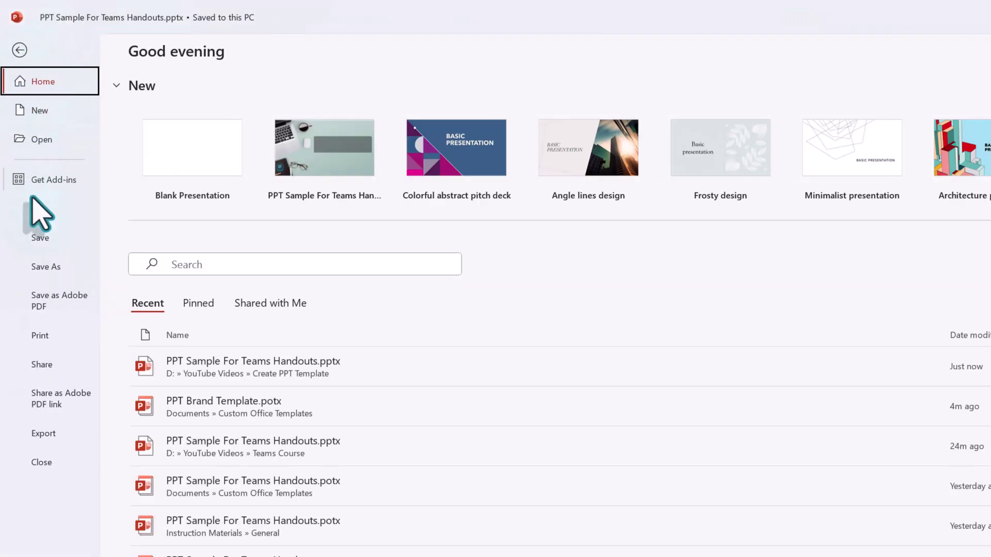
pyautogui.click(45, 266)
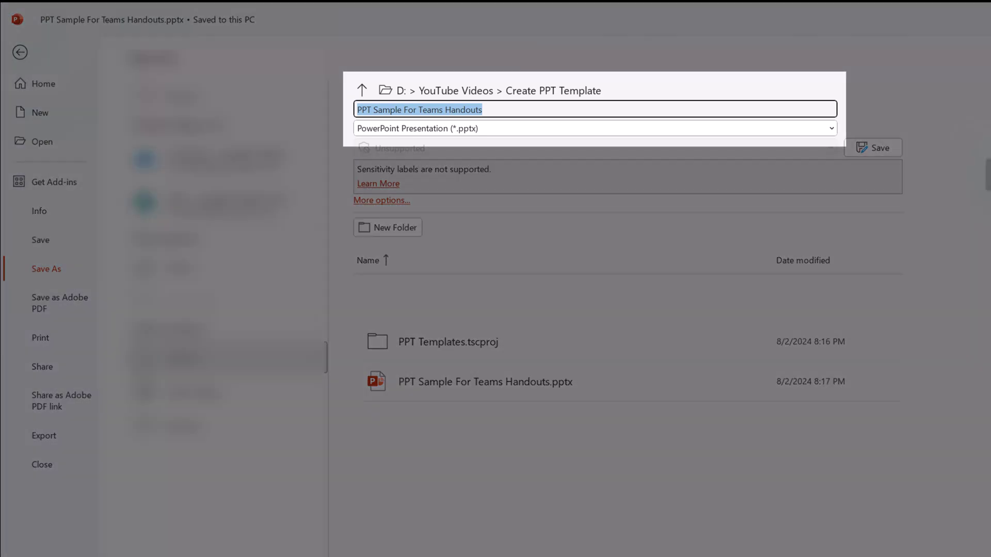
pyautogui.write('Brand Templa')
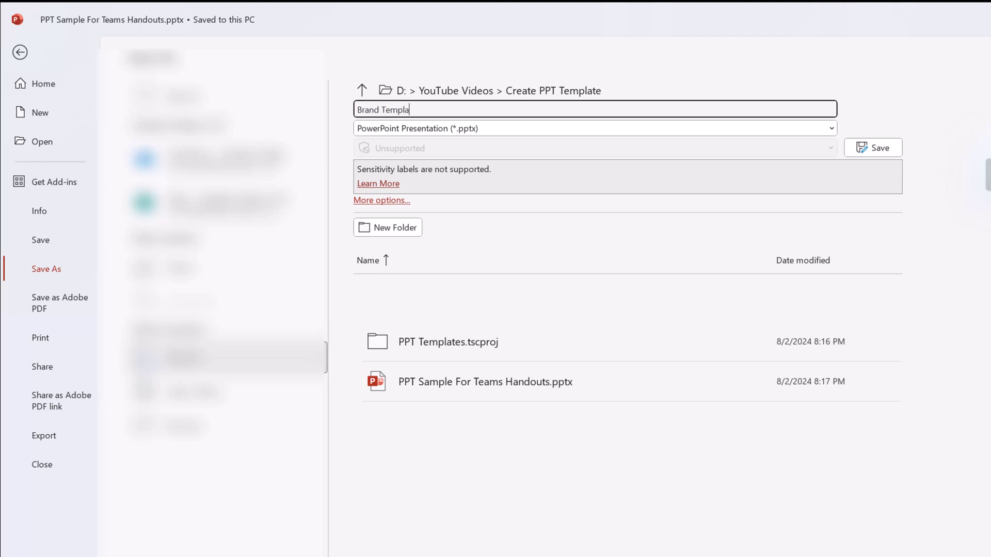
pyautogui.write('te')
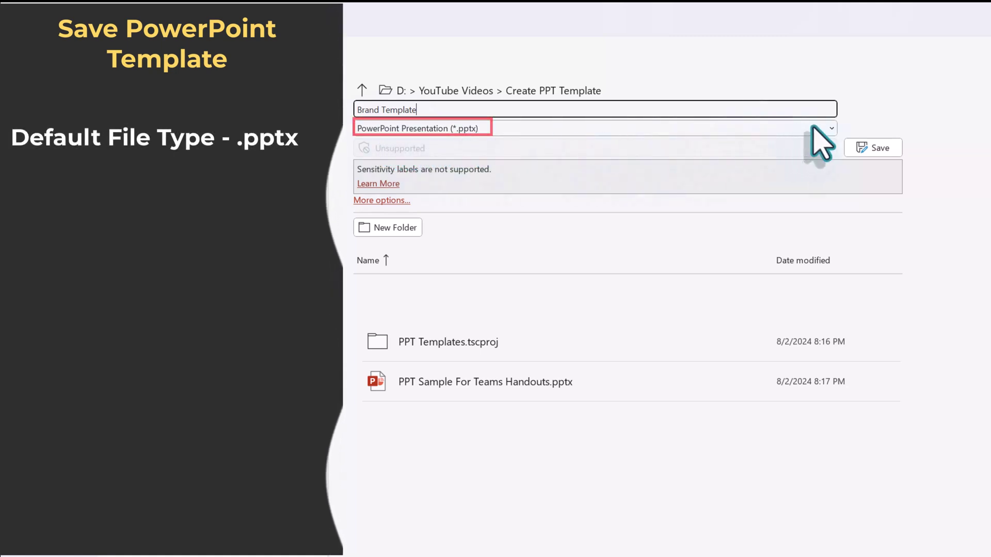
# Choose PowerPoint Template (*.potx) as the file type, targeting Custom Office Templates.
pyautogui.click(831, 130)
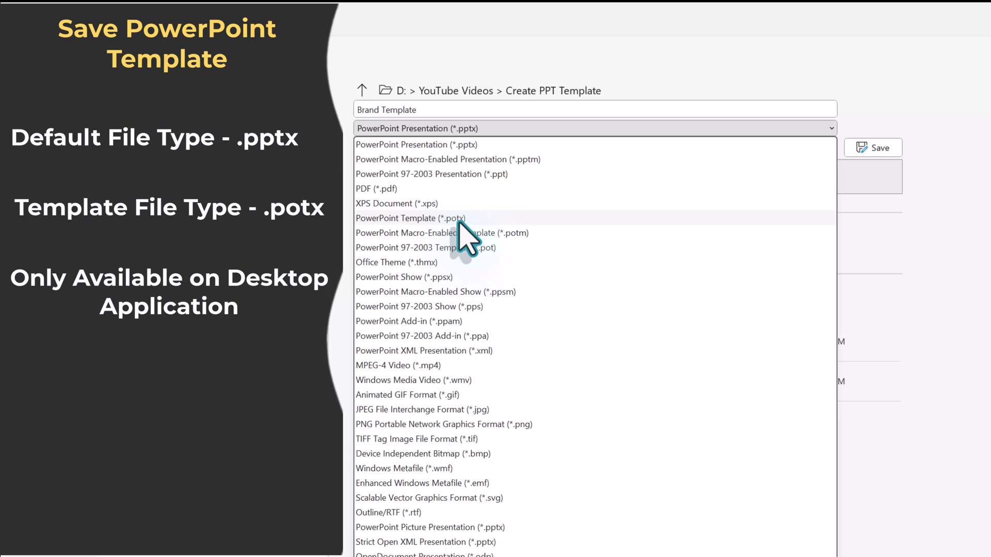
pyautogui.click(411, 218)
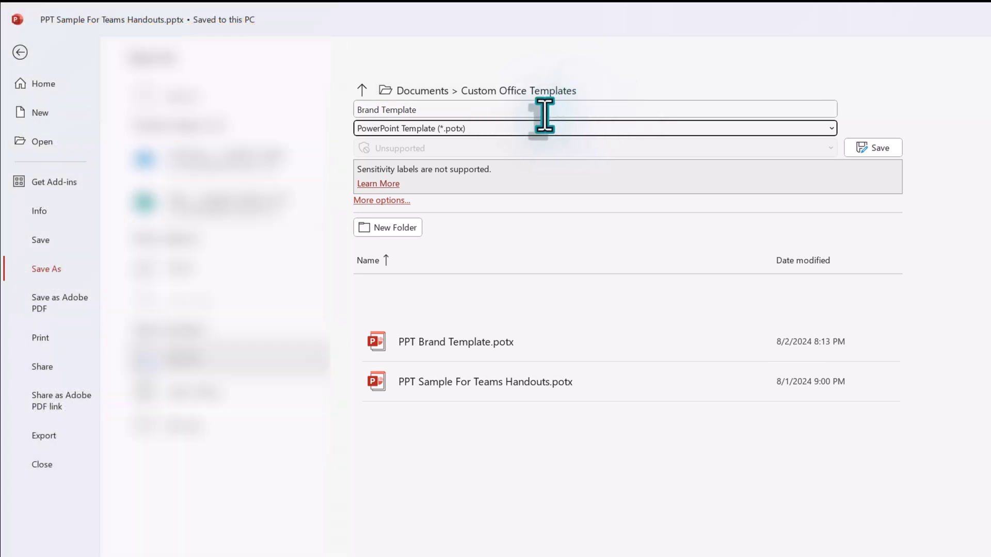
# Save Brand Template.potx, then start a new presentation from it under Personal templates.
pyautogui.click(875, 149)
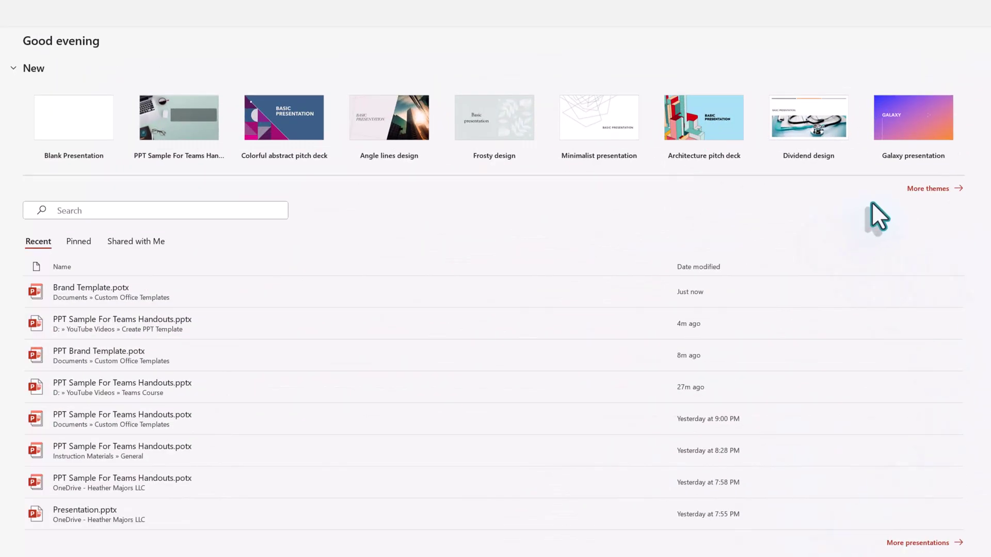
pyautogui.click(928, 190)
pyautogui.click(932, 189)
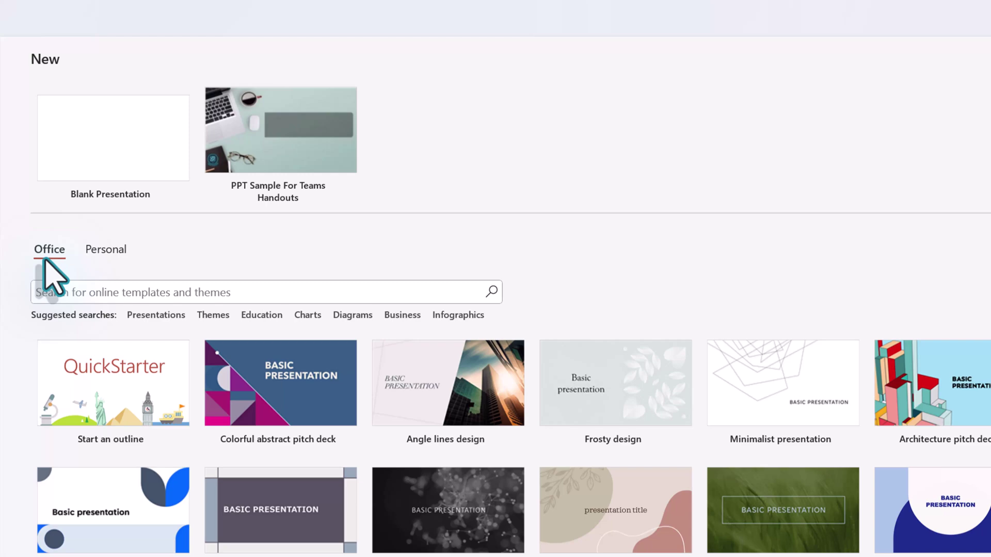
pyautogui.click(105, 250)
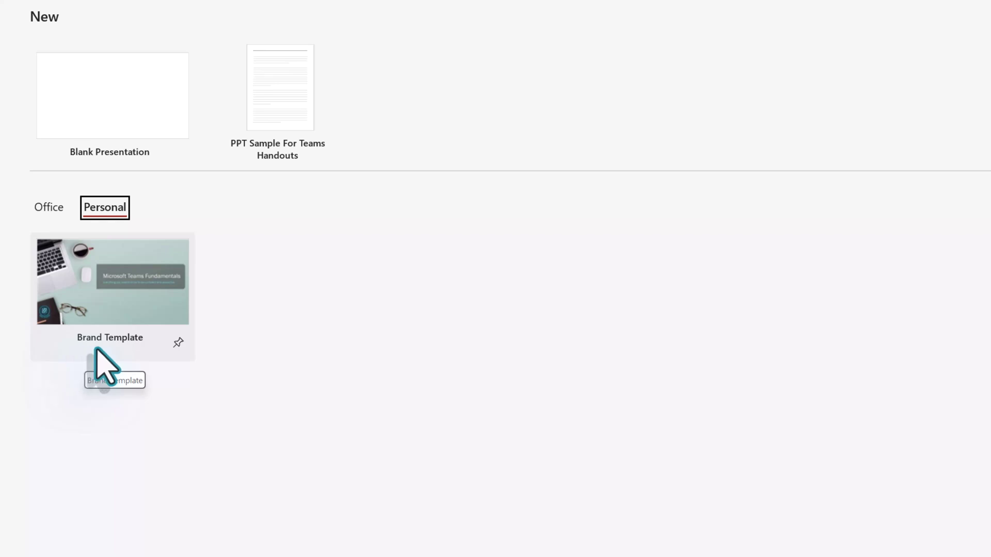
pyautogui.click(94, 349)
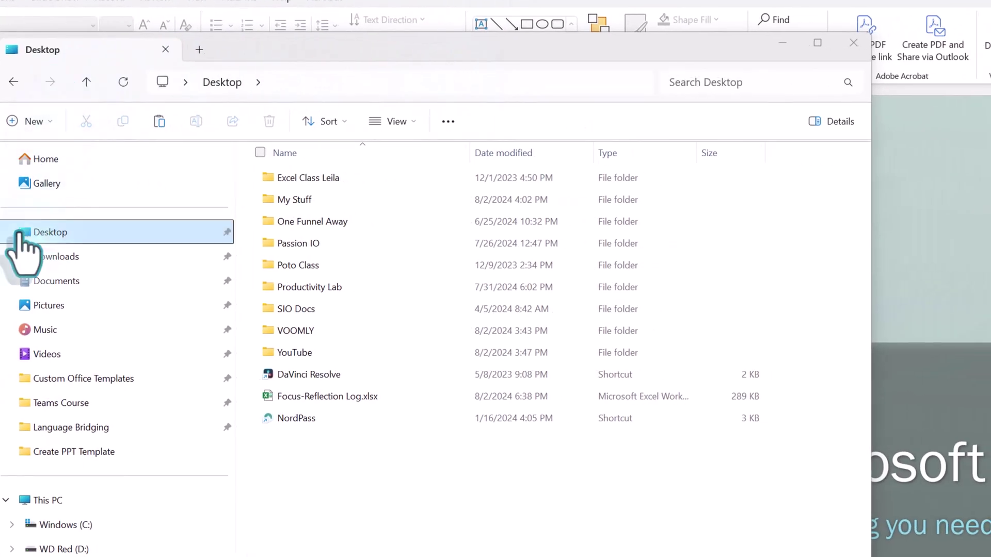
# Browse to Documents > Custom Office Templates and select Brand Template.potx.
pyautogui.click(24, 237)
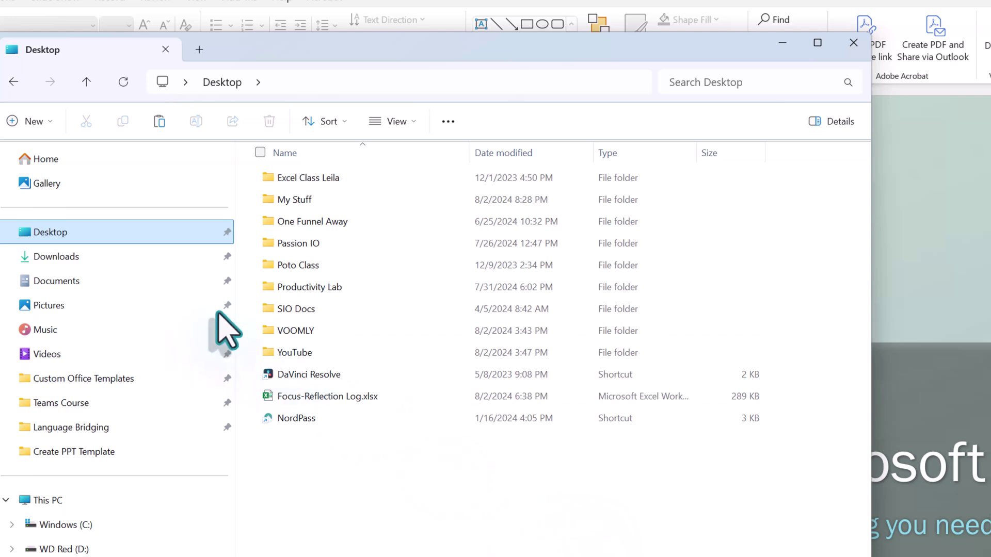
pyautogui.click(66, 284)
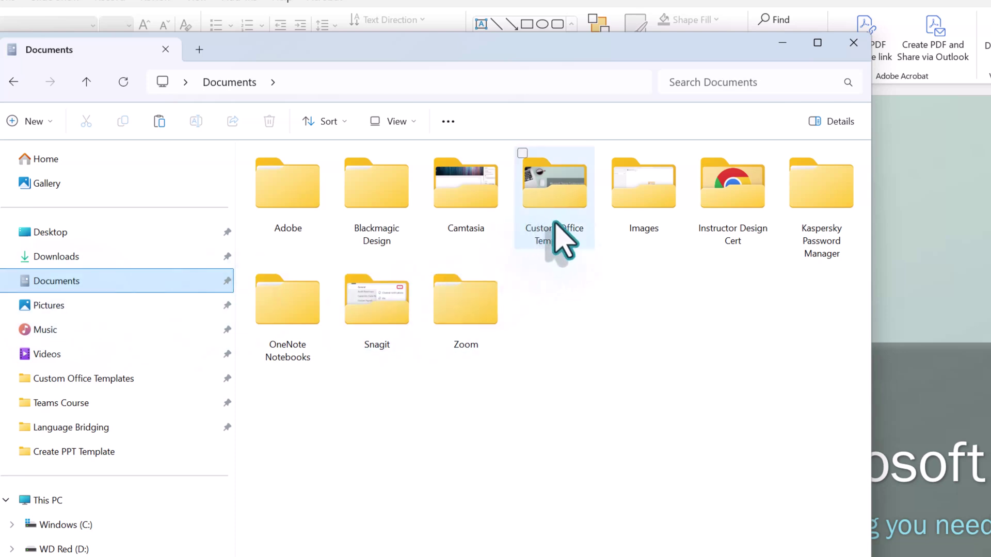
pyautogui.moveTo(554, 200)
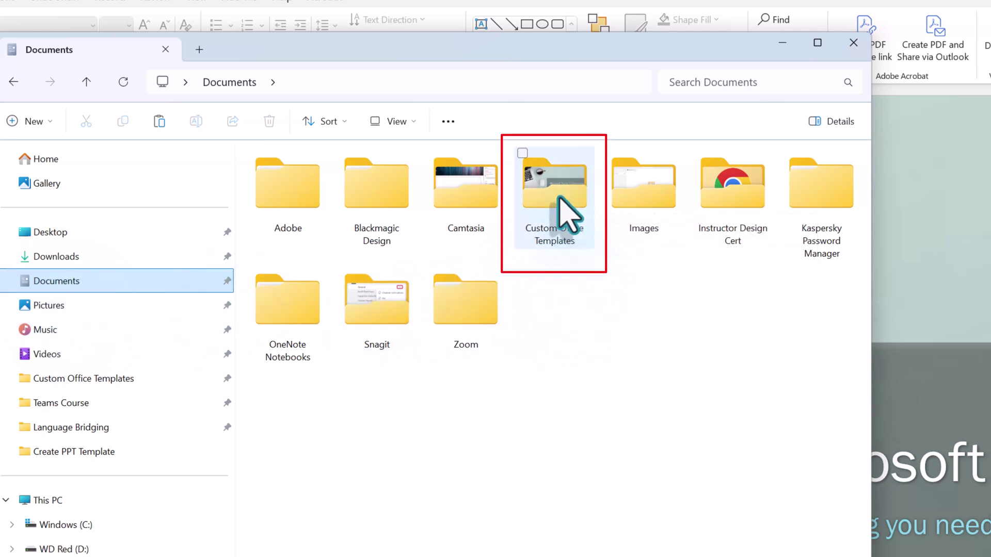
pyautogui.doubleClick(564, 209)
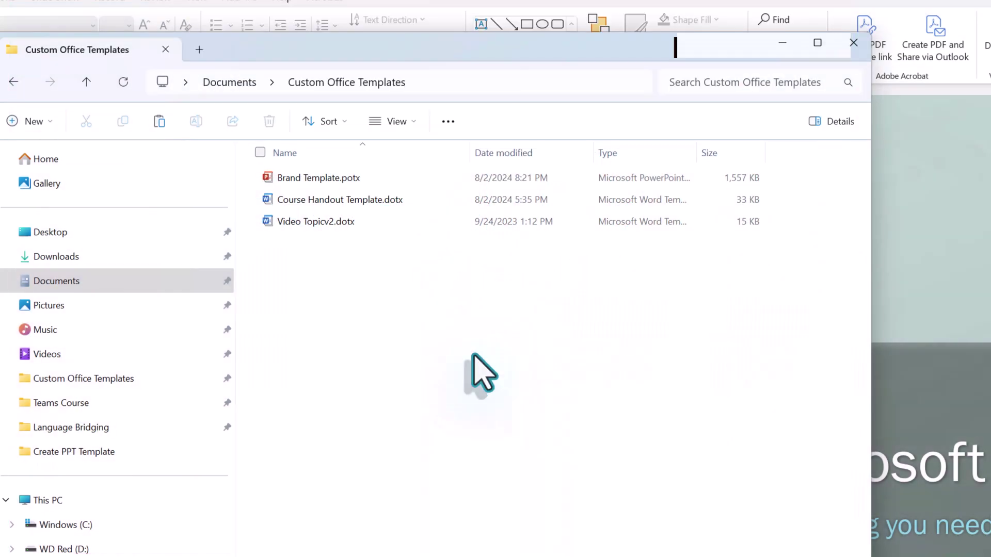
pyautogui.click(266, 186)
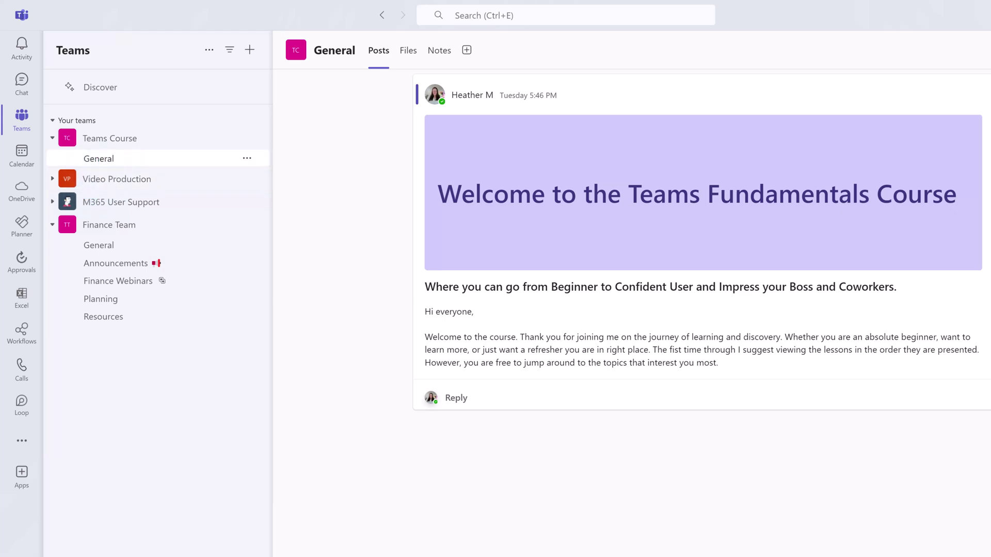
# Drag Brand Template.potx into the General channel's Files and open its More options menu.
pyautogui.click(408, 50)
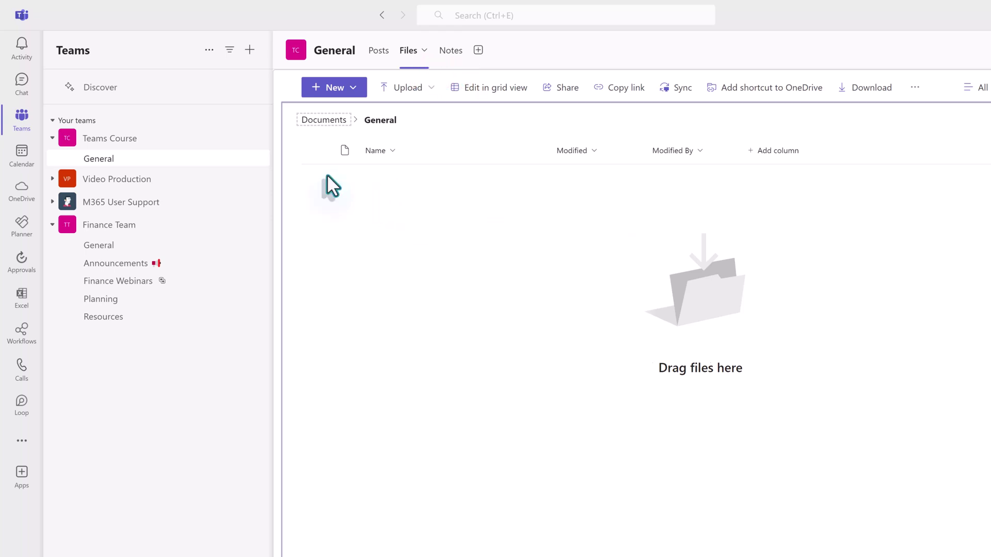
pyautogui.moveTo(326, 186); pyautogui.dragTo(471, 288)
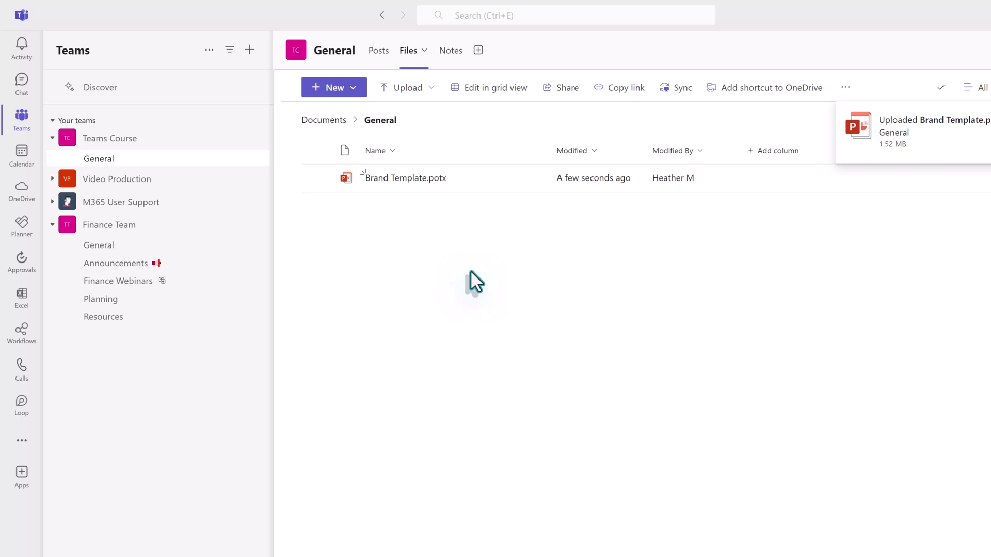
pyautogui.click(533, 178)
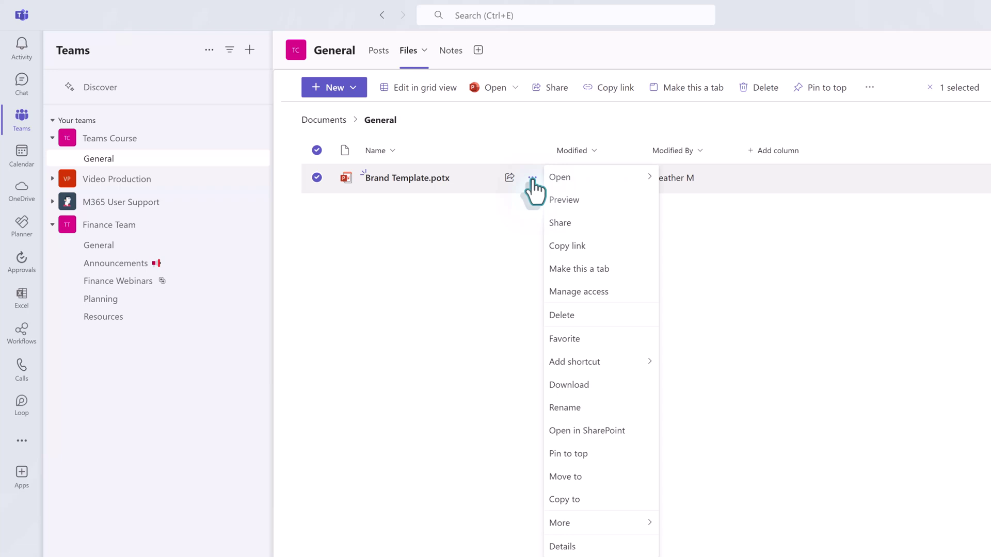
pyautogui.click(580, 387)
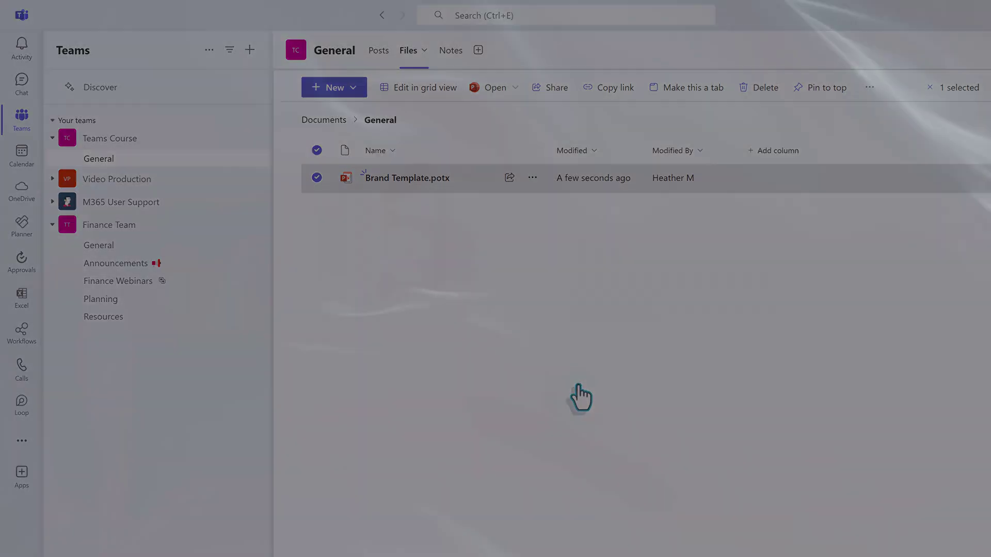